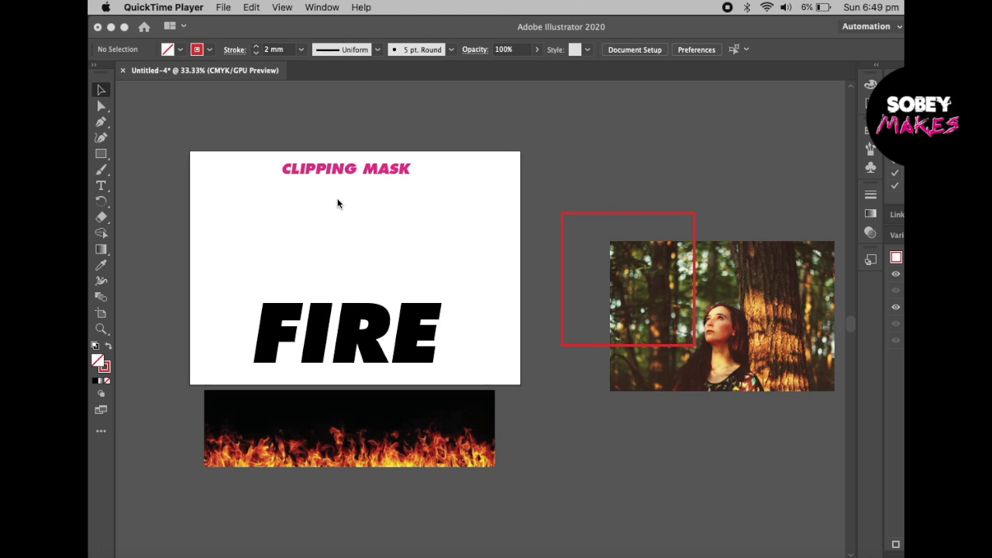
Move the flame image up onto the artboard so it overlaps the lower part of the FIRE text.
click(465, 211)
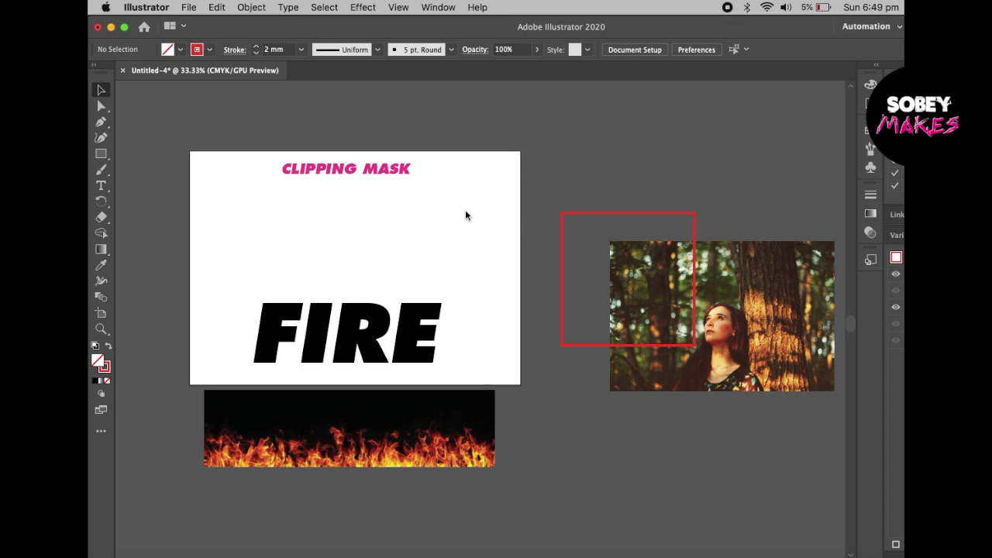
key(super+equal)
key(super+minus)
scroll(468, 216, left, 3)
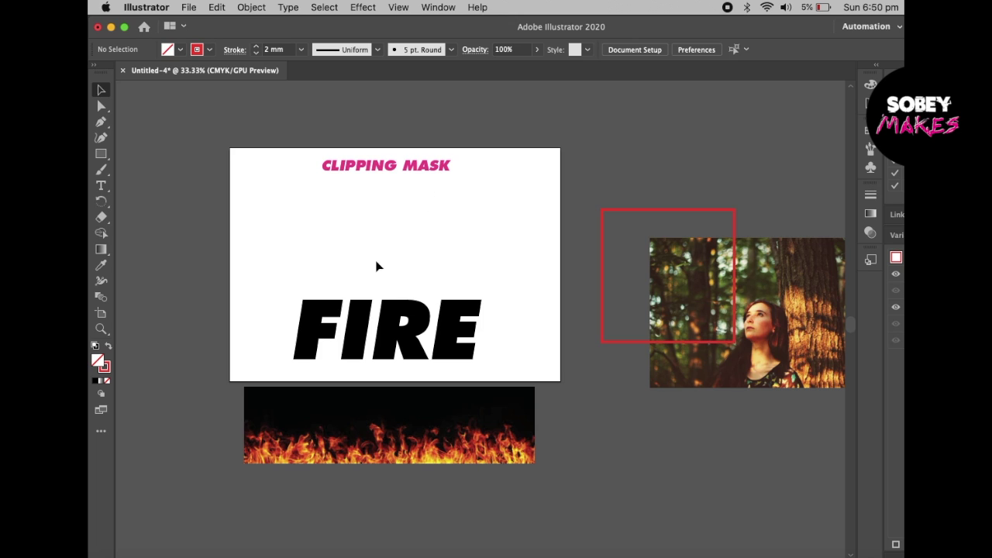
mouse_move(333, 415)
mouse_down()
mouse_move(334, 310)
mouse_move(348, 410)
mouse_up()
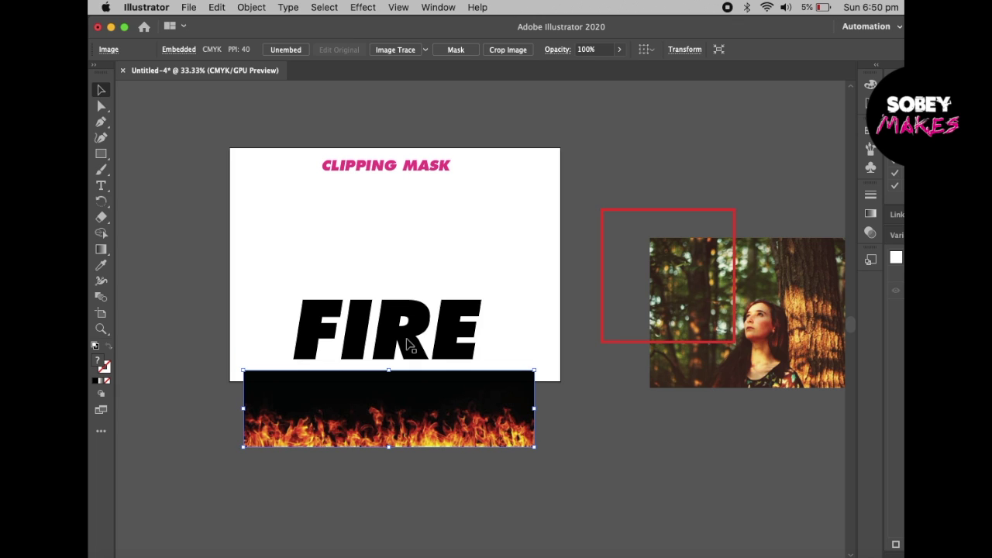
key(super+equal)
scroll(407, 338, up, 3)
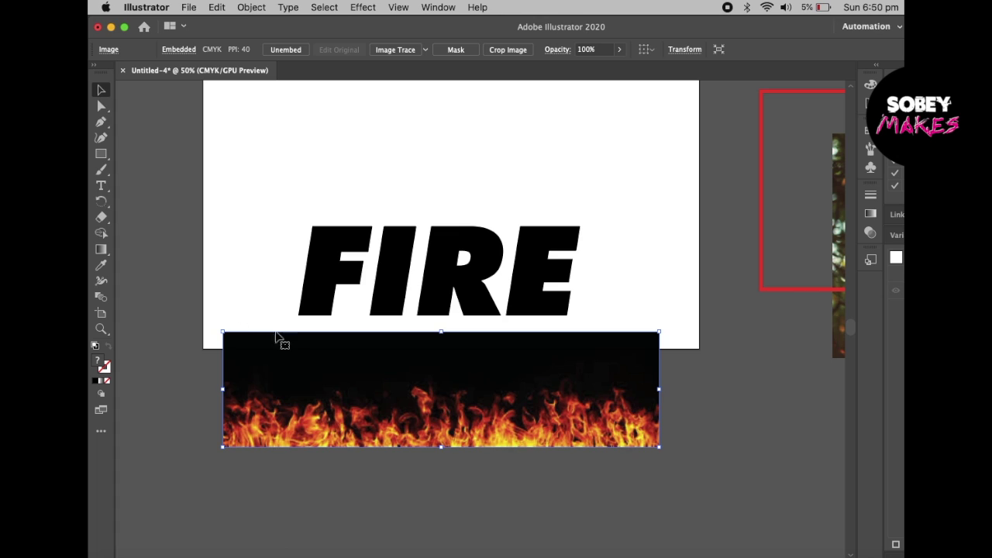
drag(281, 361, 283, 329)
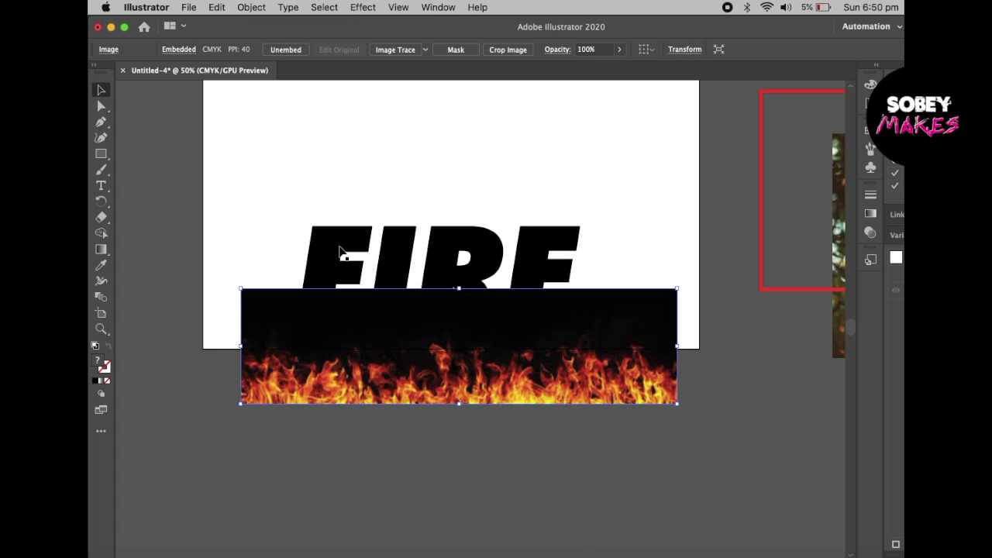
Change the fill of the FIRE text to the magenta-pink swatch.
click(343, 253)
click(868, 129)
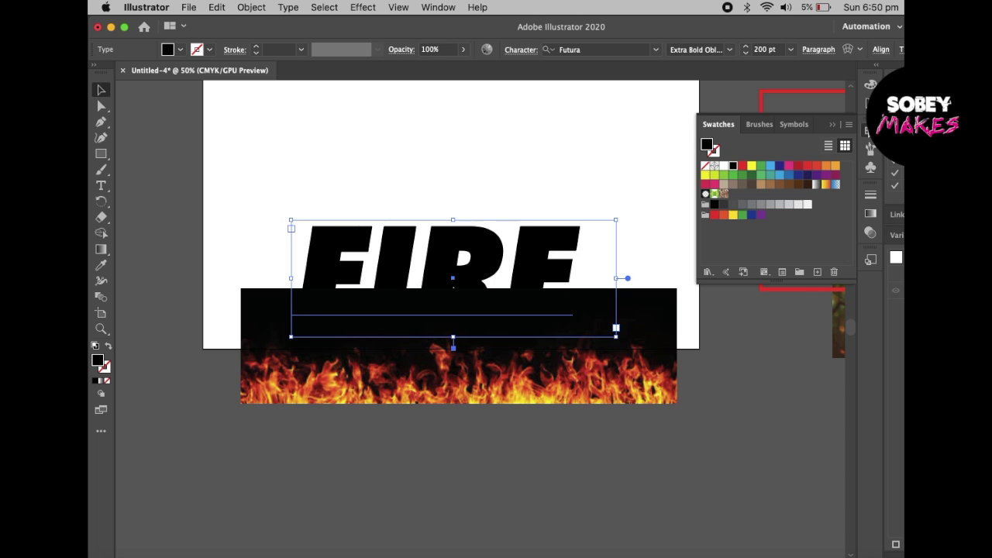
click(789, 165)
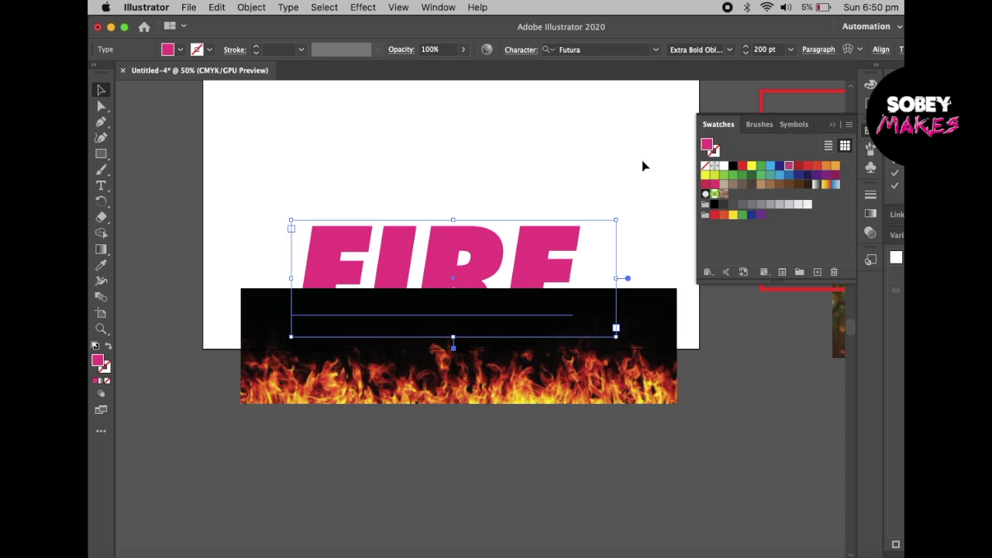
click(644, 167)
Shift the flame image to the right and bring the FIRE text to the front of the stacking order.
drag(363, 313, 434, 310)
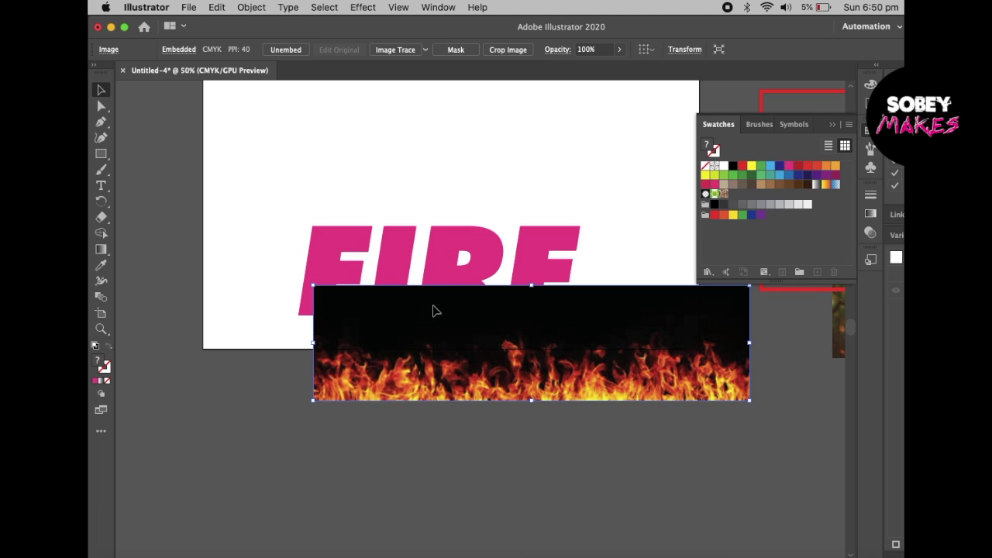
click(265, 270)
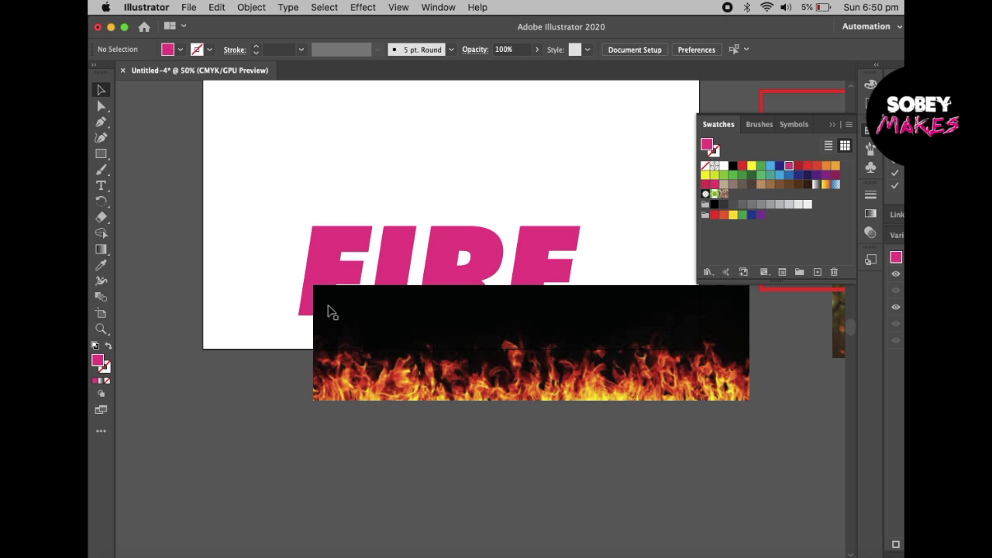
click(326, 252)
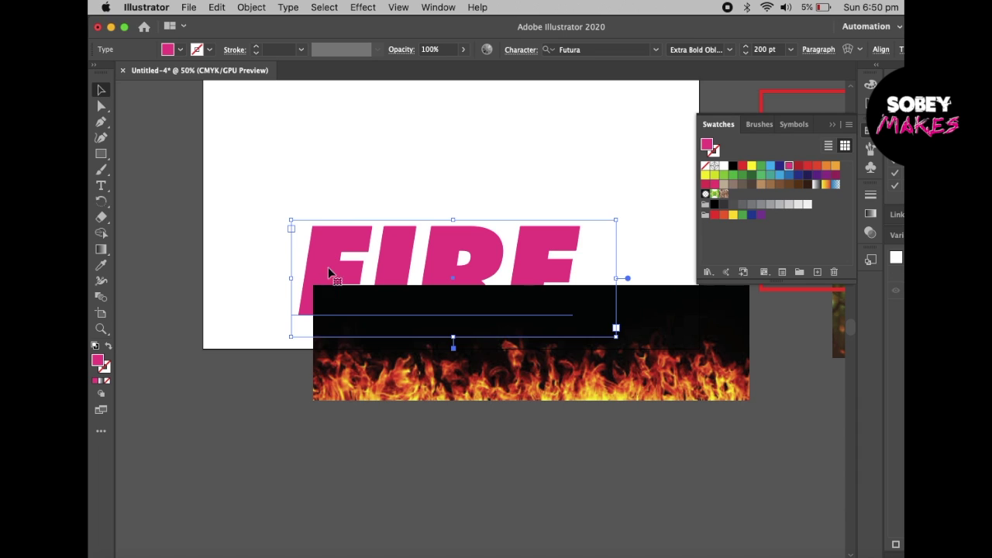
click(350, 350)
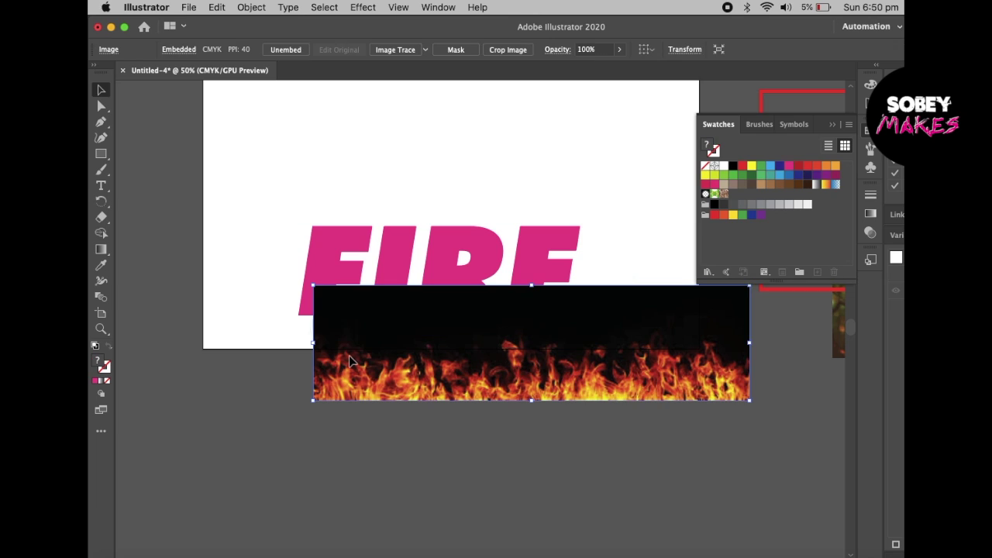
click(326, 260)
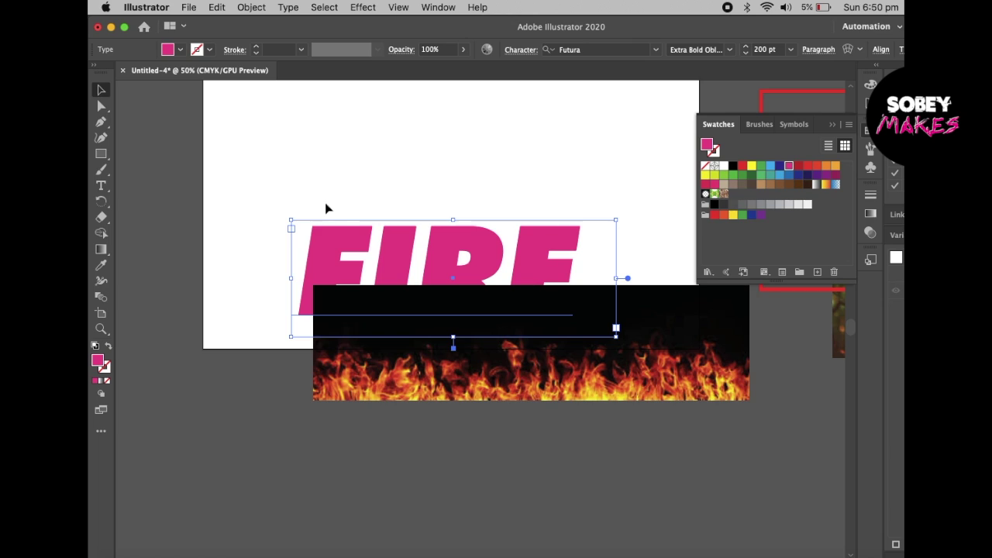
click(252, 7)
mouse_move(268, 38)
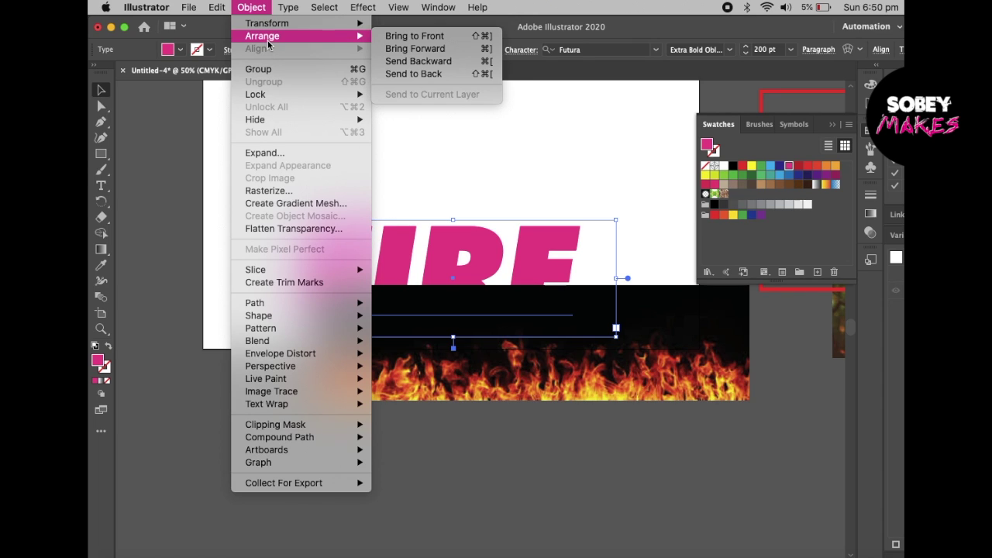
click(411, 36)
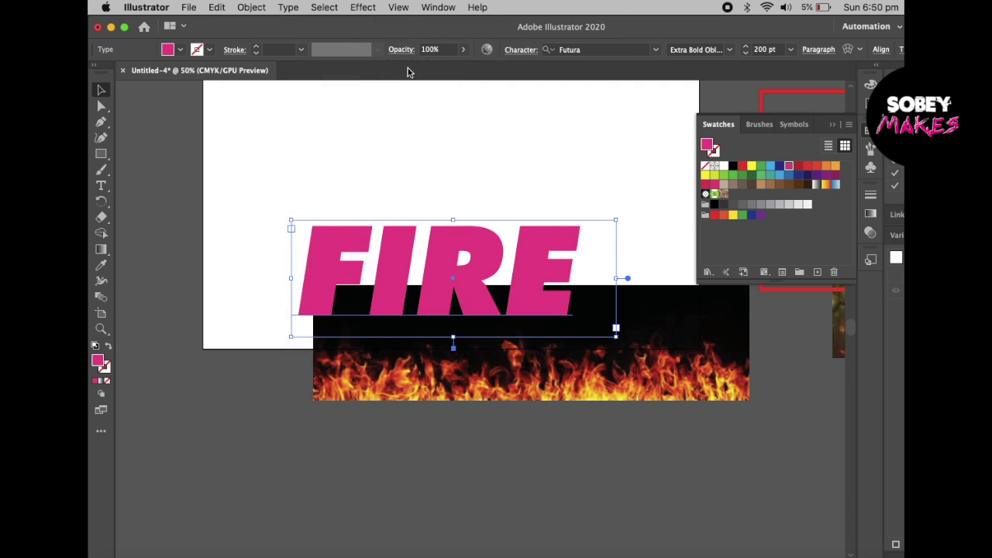
Move the flame image behind the FIRE text so that it fully covers the area of all four letters.
click(413, 159)
click(395, 254)
click(276, 369)
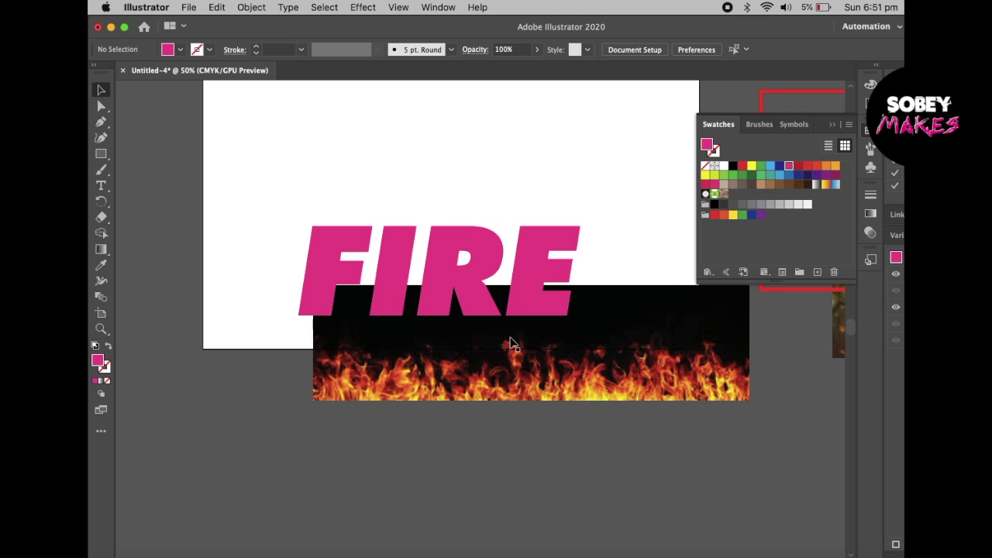
drag(629, 339, 540, 263)
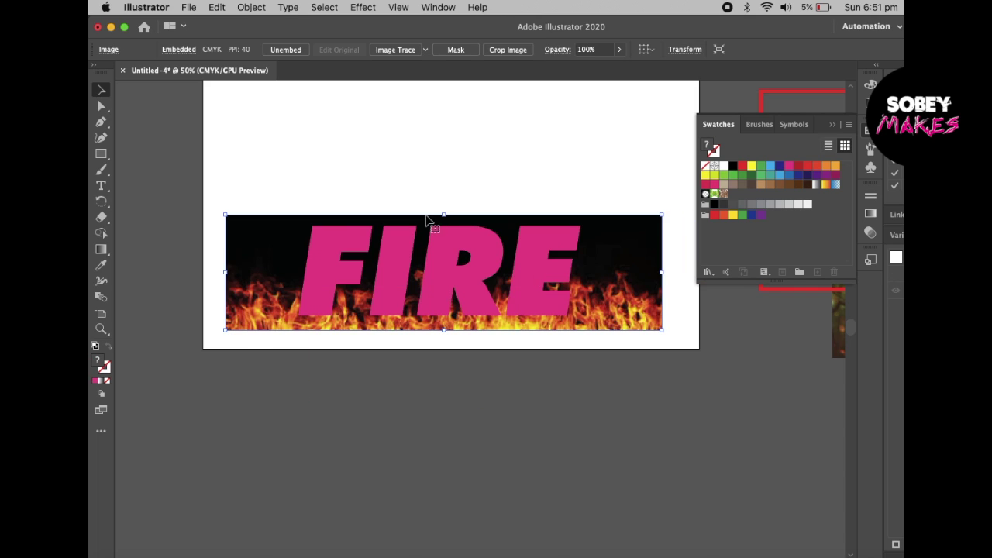
click(336, 199)
Select the FIRE text together with the flame image and make a clipping mask from them.
drag(310, 197, 387, 266)
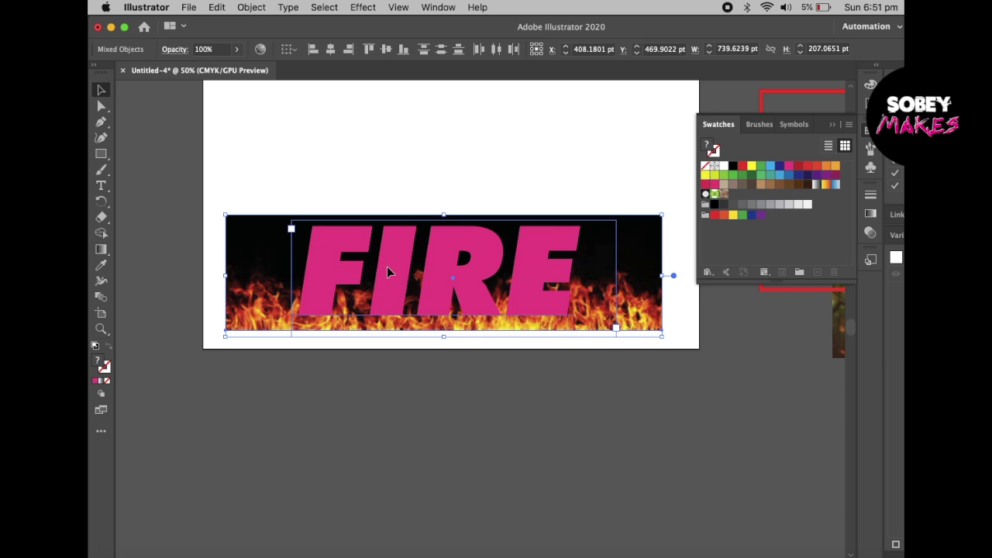
click(253, 7)
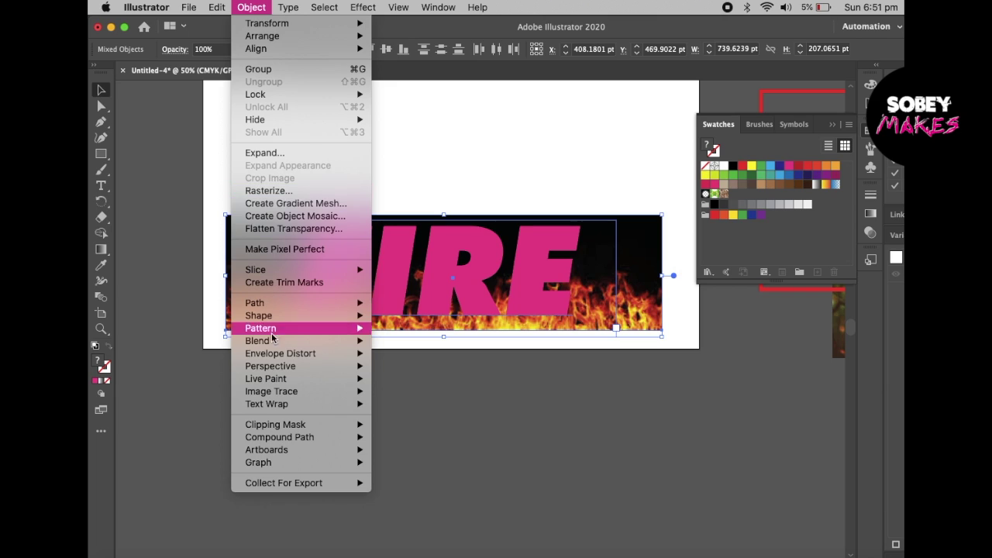
mouse_move(289, 425)
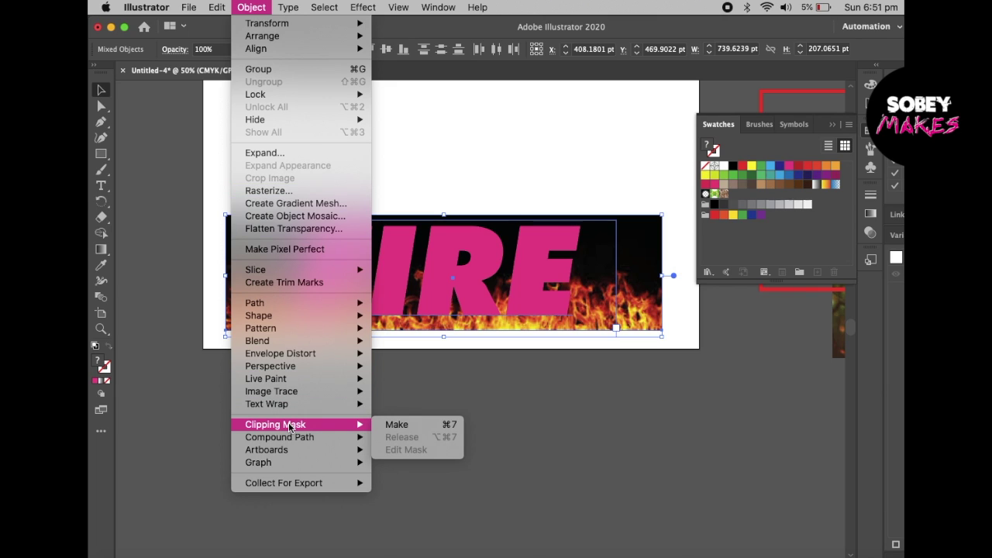
click(416, 426)
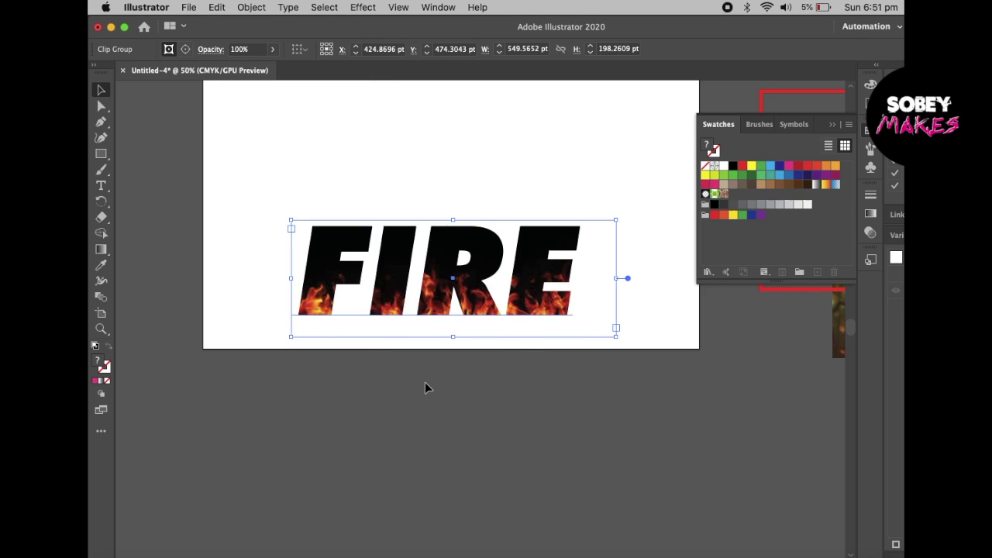
click(431, 321)
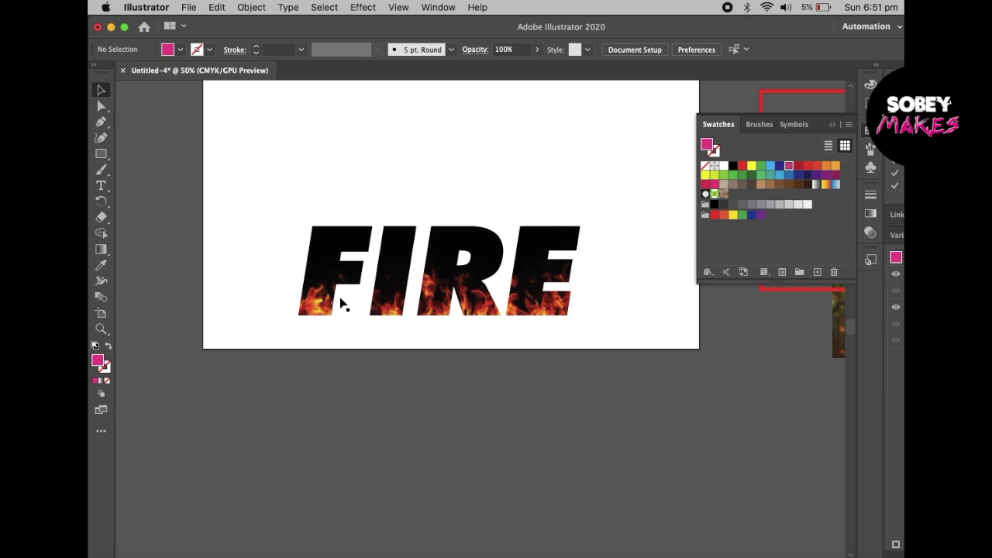
Isolate the FIRE clip group and move the flame image slightly up and to the left inside the letters.
double_click(391, 308)
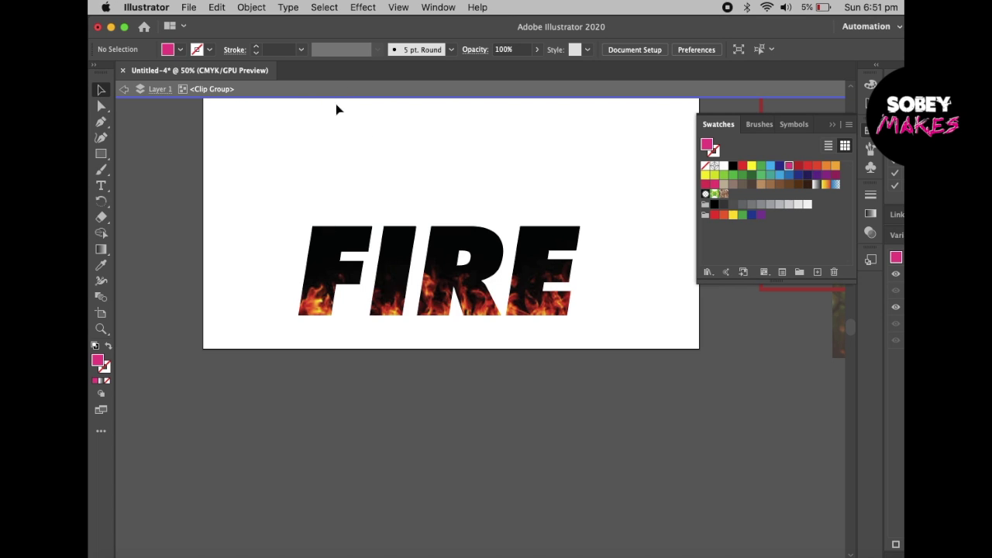
click(344, 315)
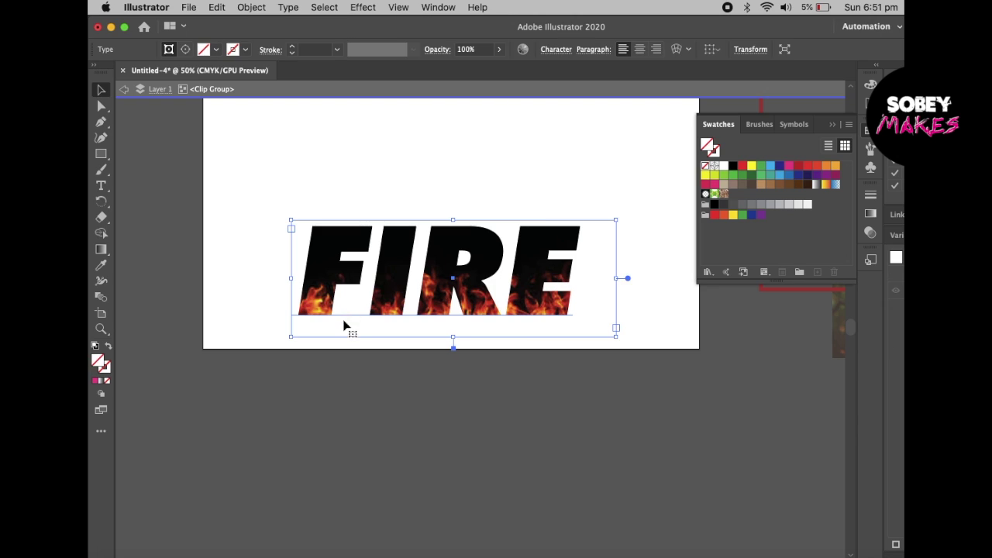
click(261, 324)
mouse_move(260, 310)
mouse_down()
mouse_move(259, 292)
mouse_move(253, 305)
mouse_up()
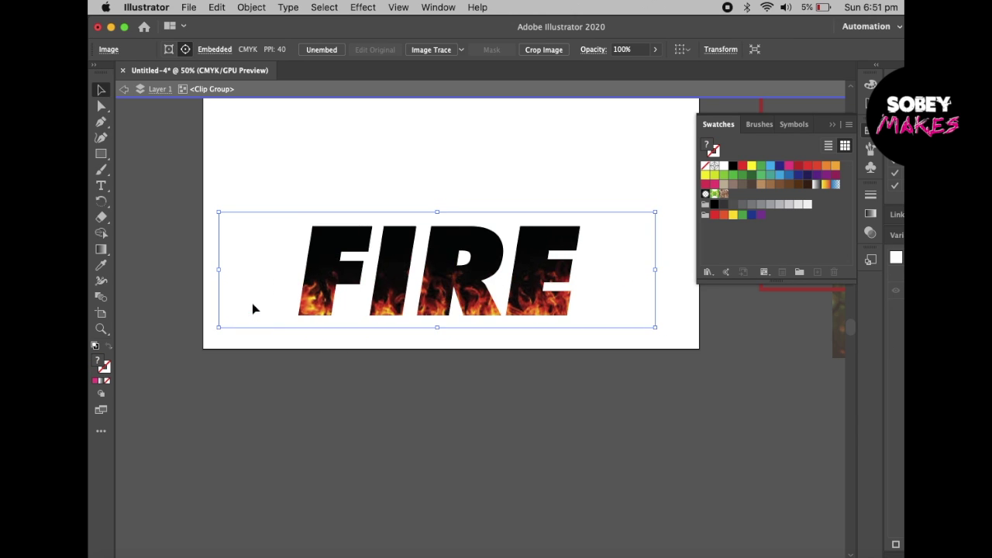
Nudge the flame image up and to the right so more flames fill the letters, and exit isolation mode.
key(Up)
key(Up)
key(Up)
key(Up)
key(Up)
key(Up)
key(Up)
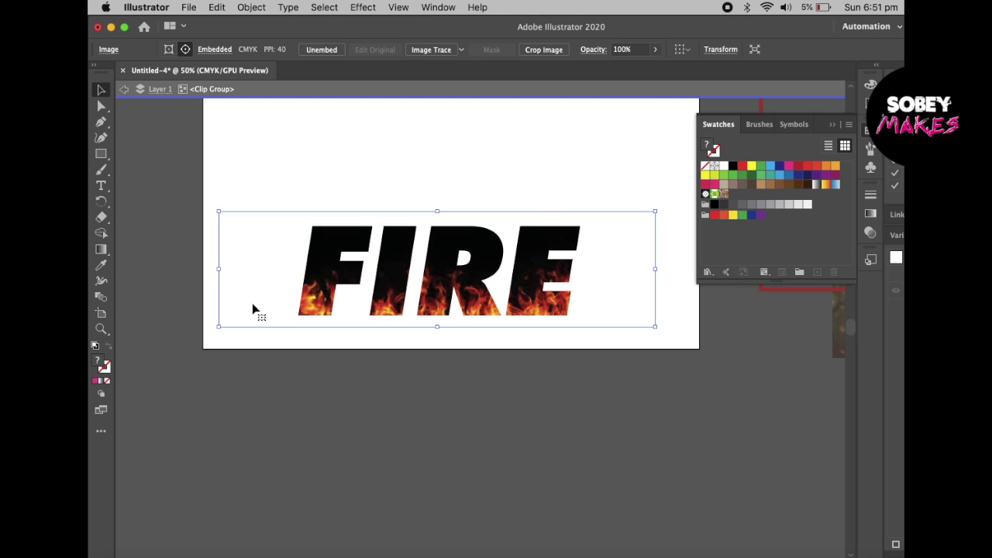
key(Right)
key(Right)
key(Right)
key(Right)
key(Right)
key(Right)
key(Right)
key(Right)
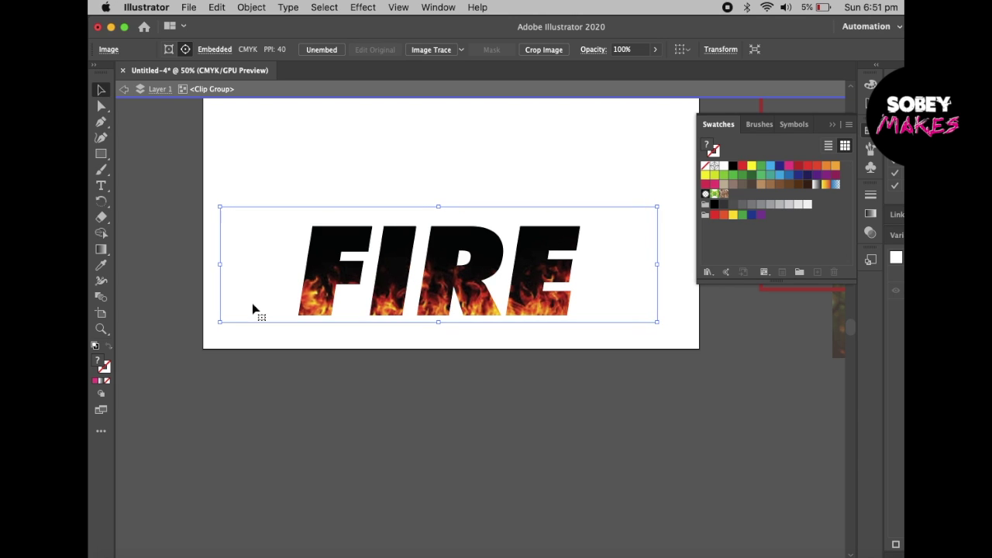
key(Left)
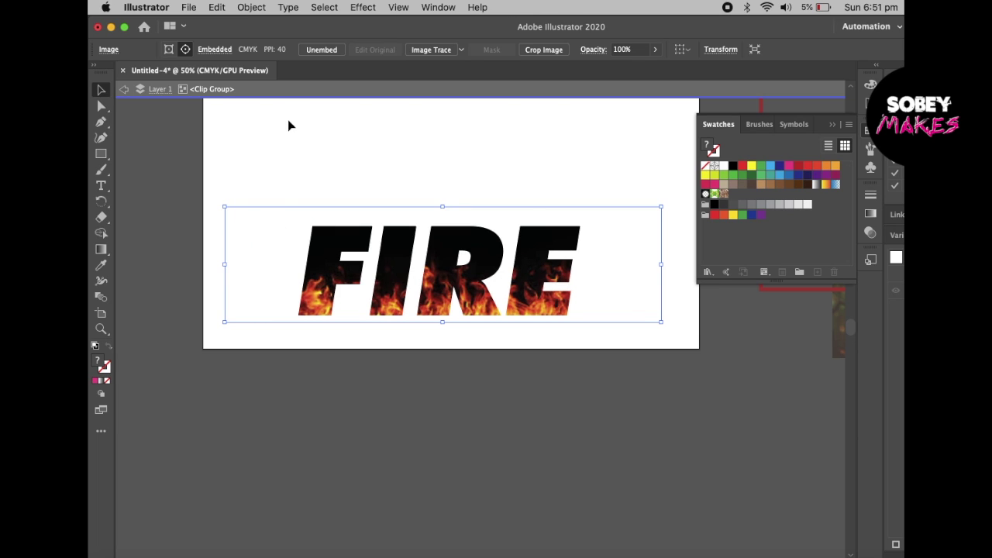
click(324, 91)
click(340, 161)
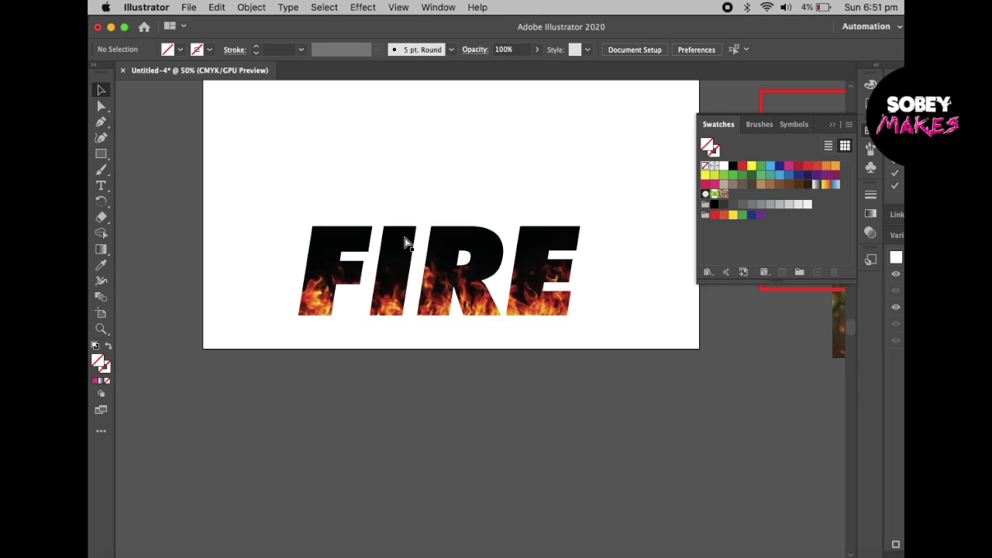
Move the clipped FIRE text off the artboard to the empty area below it.
key(super+plus)
key(super+minus)
key(super+minus)
key(super+minus)
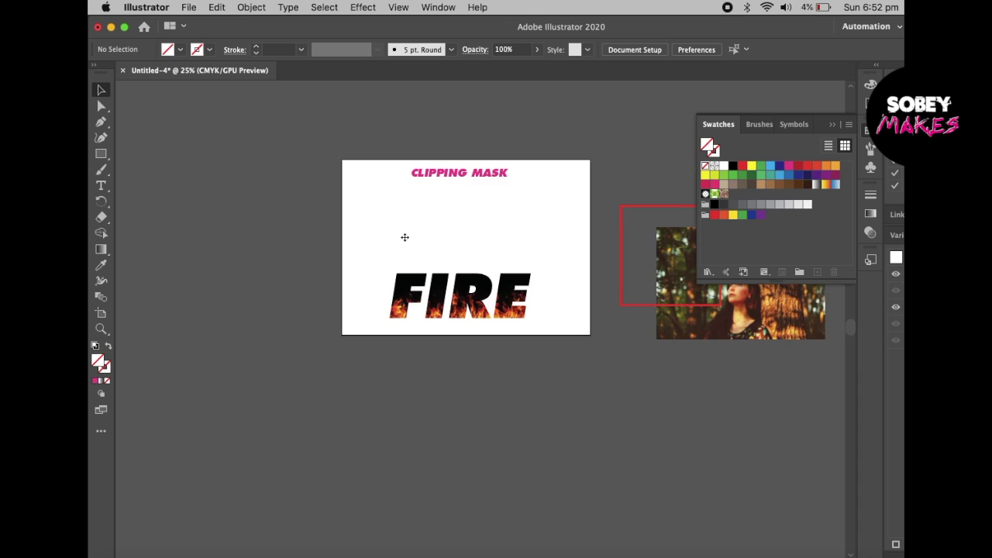
scroll(405, 237, right, 5)
scroll(405, 237, up, 2)
drag(385, 318, 443, 415)
Move the forest photo and the red square outline together onto the artboard, below the CLIPPING MASK title.
drag(617, 223, 432, 312)
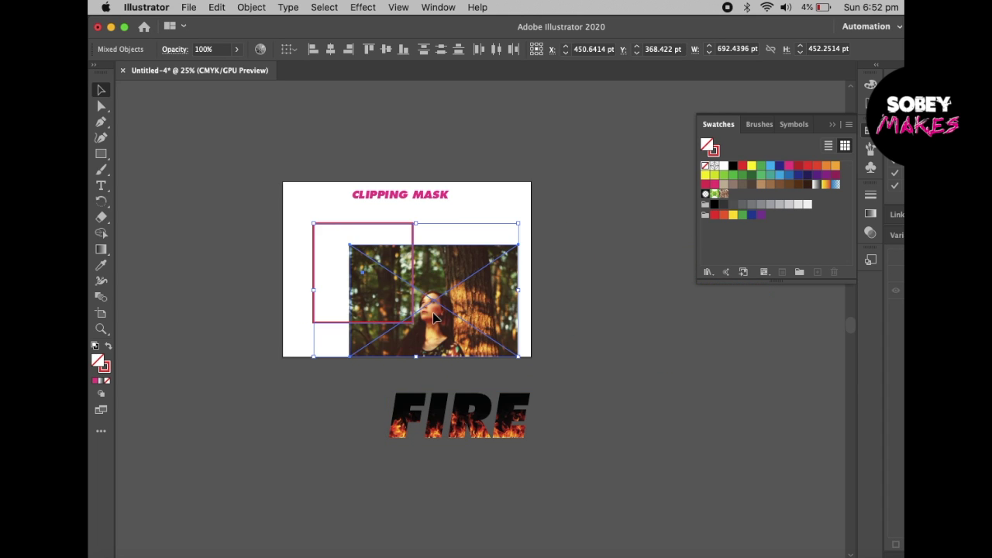
key(super+equal)
key(super+equal)
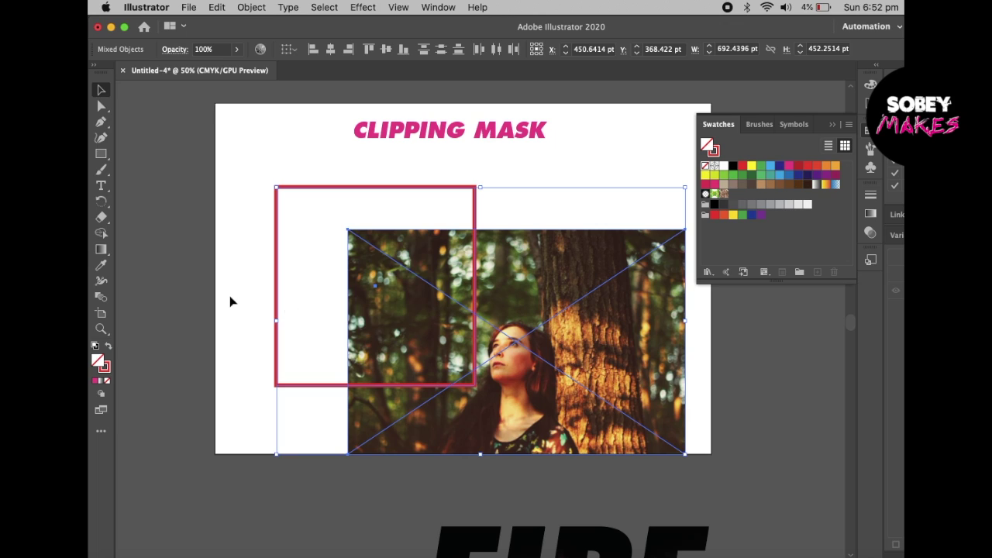
click(229, 300)
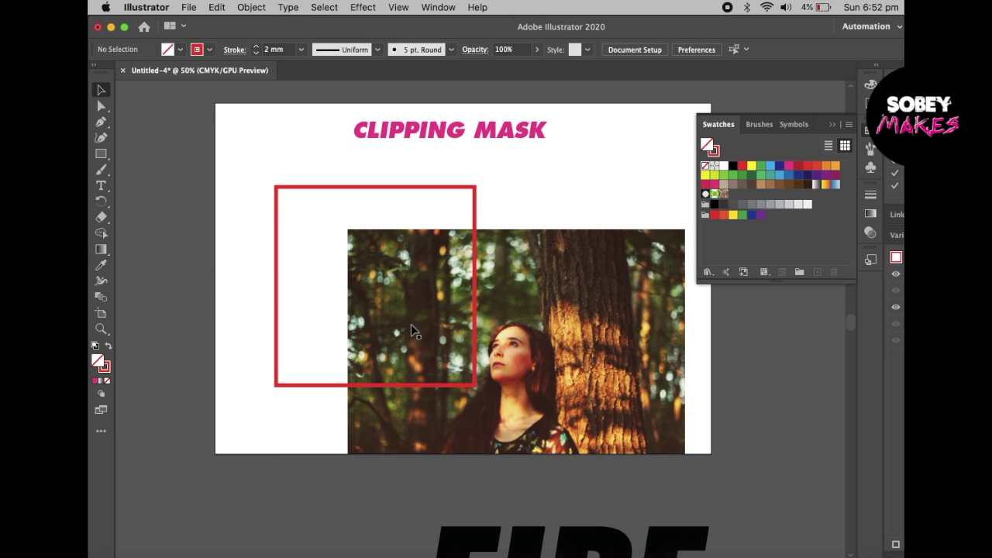
Position the forest photo behind the red square so the woman's face and shoulders fall inside the outline.
drag(540, 297, 446, 243)
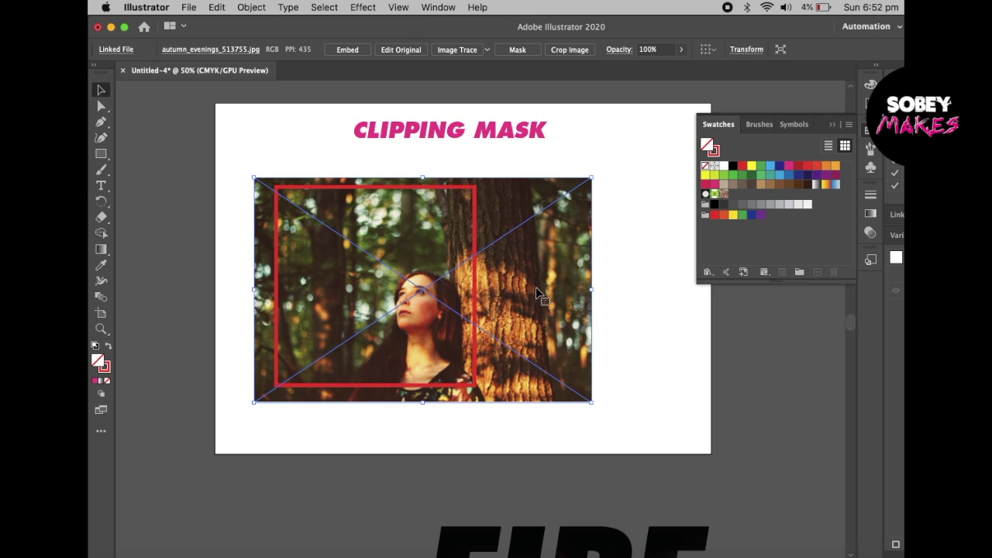
drag(535, 289, 520, 284)
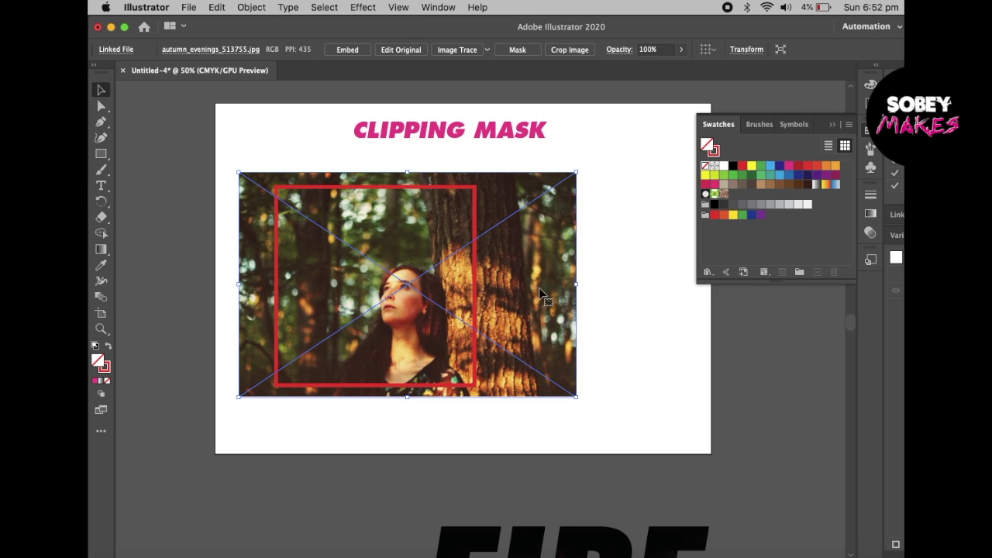
Clip the forest photo to the red square, and undo the clipping mask.
click(597, 284)
drag(605, 322, 423, 259)
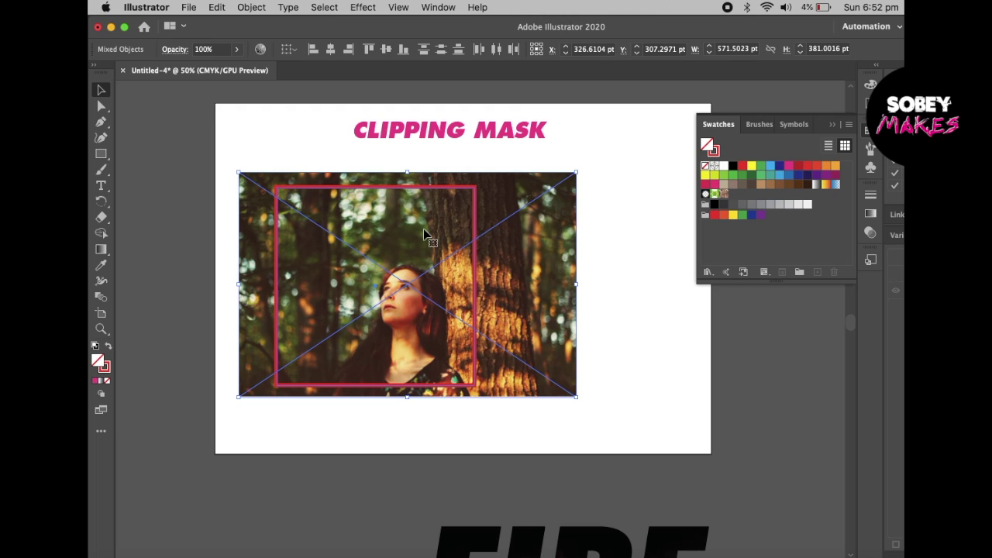
key(super+7)
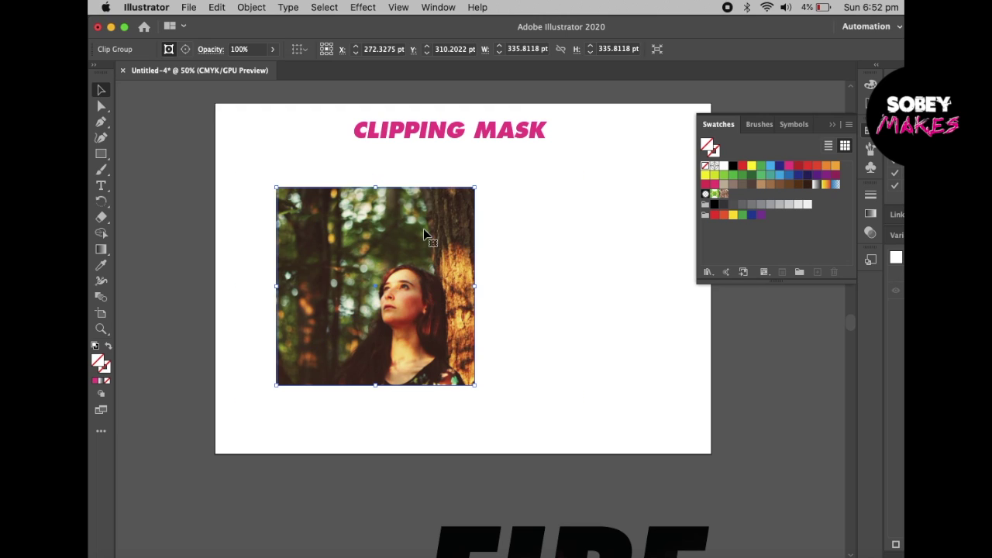
click(518, 258)
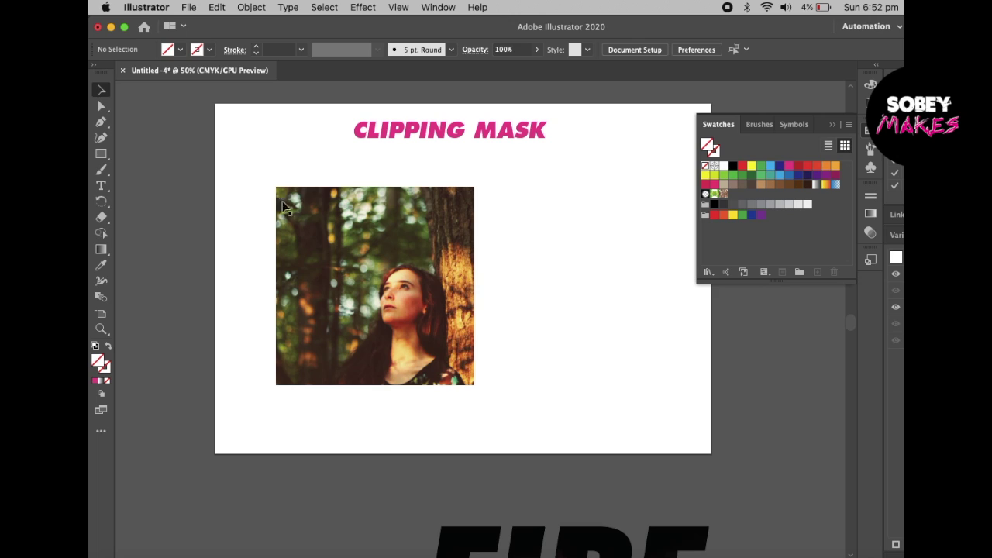
key(super+z)
click(210, 235)
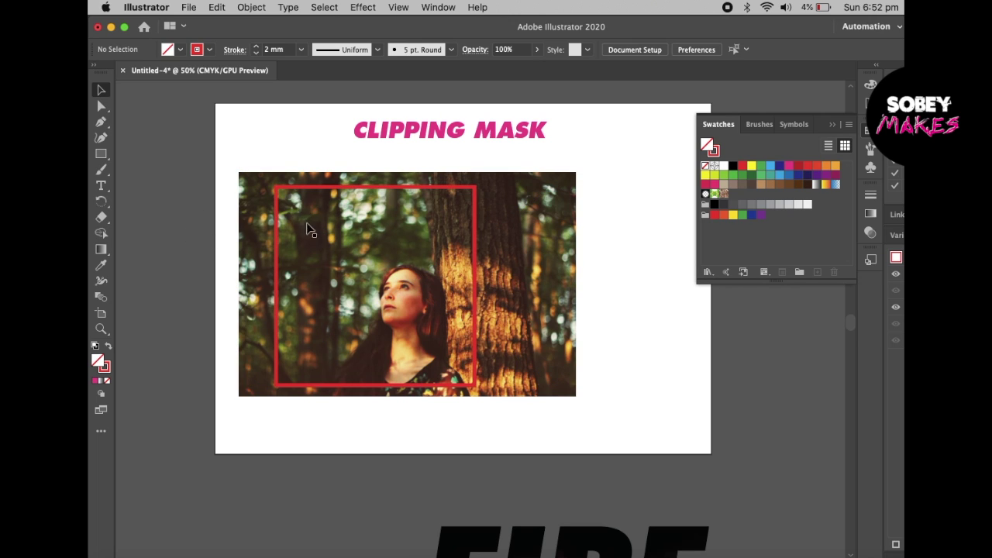
Select the forest photo together with the red square and make a clipping mask from them.
drag(187, 266, 336, 294)
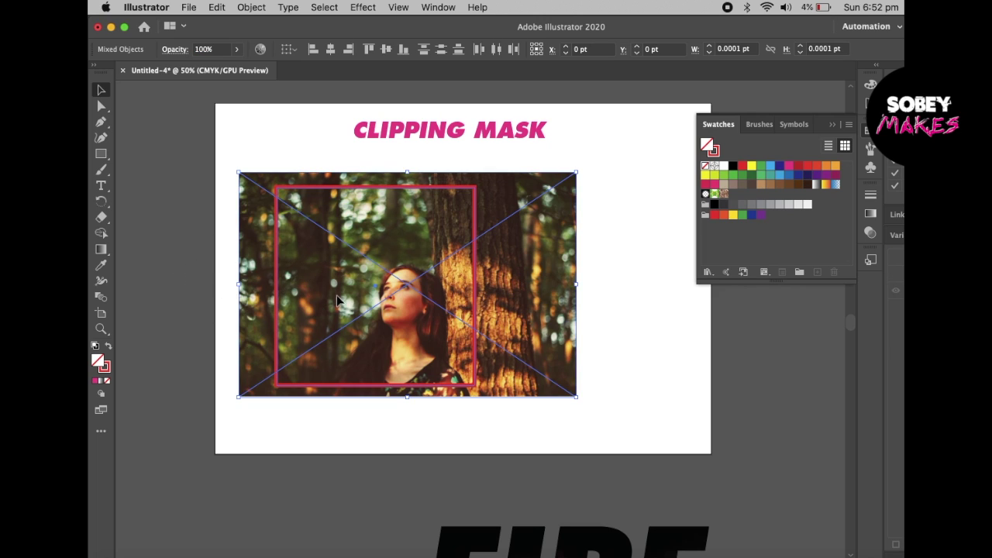
key(super+7)
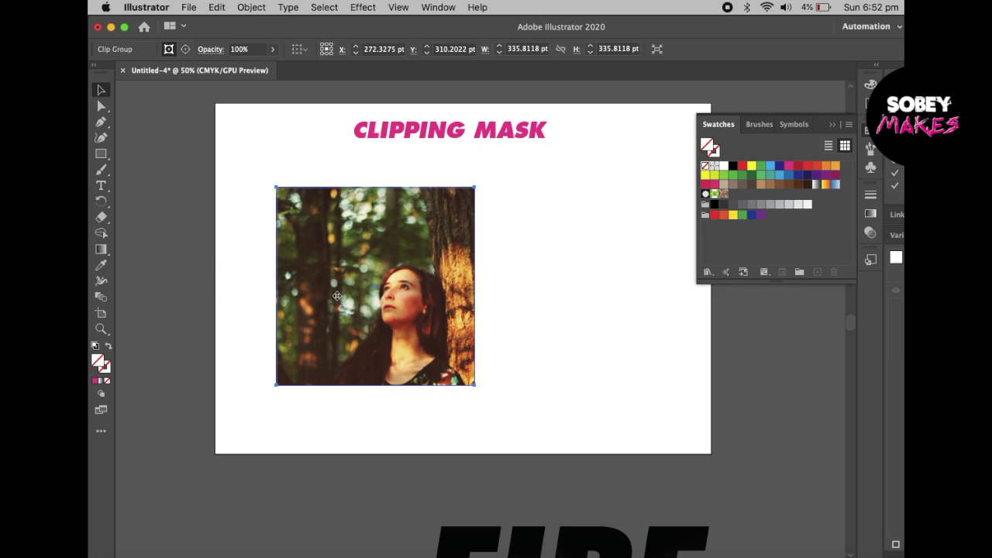
click(491, 272)
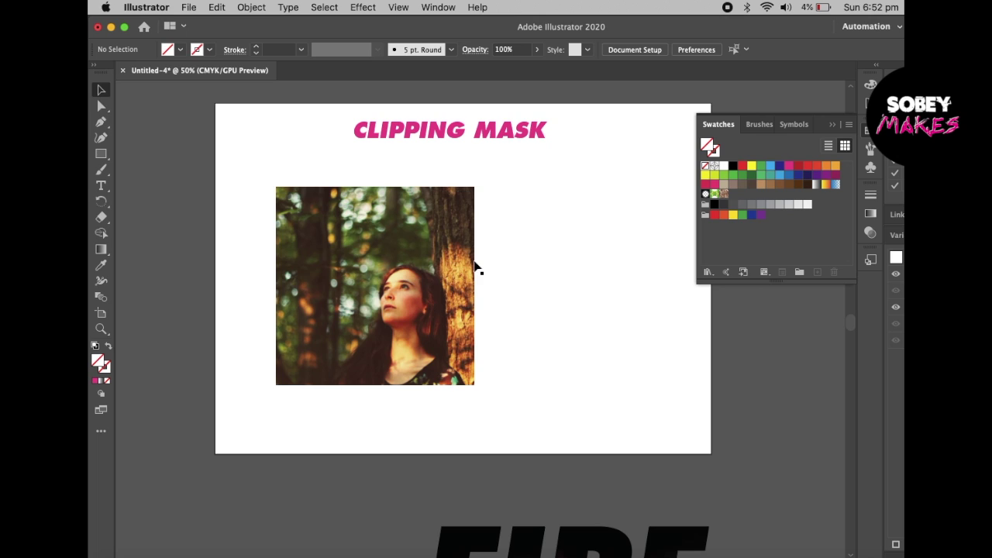
Scale the clipped forest photo down proportionally to about 142 pt square, keeping its upper-left corner in place.
click(424, 292)
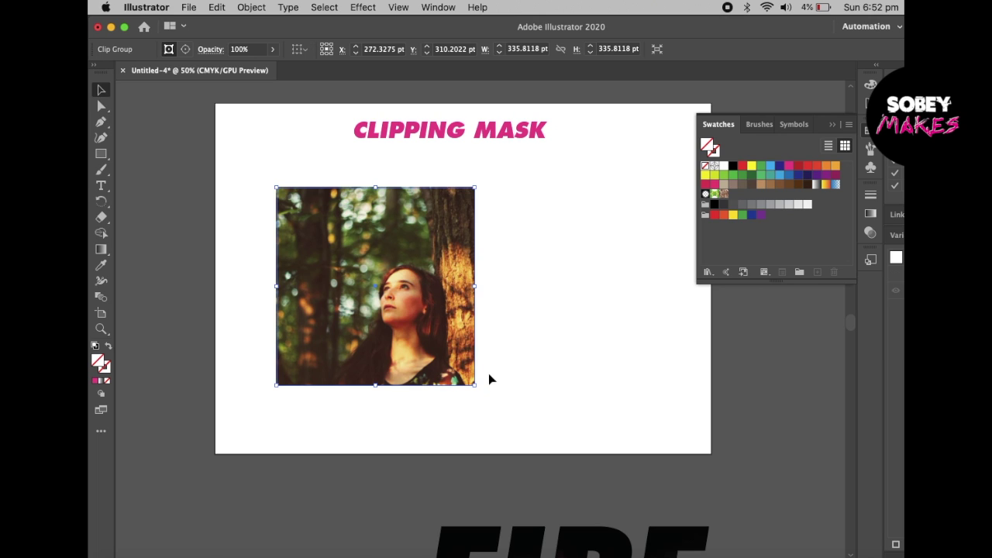
drag(475, 389, 361, 301)
click(345, 310)
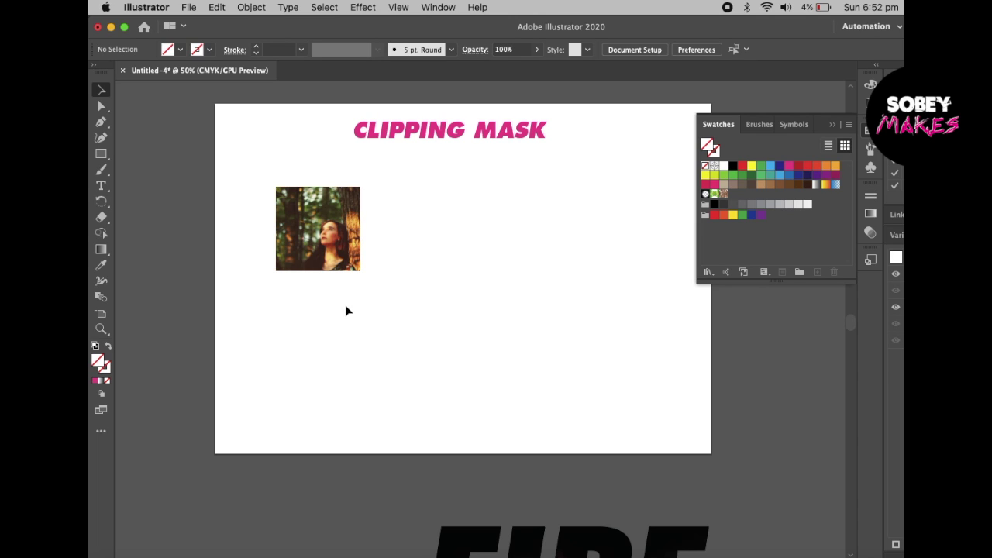
Duplicate the small clipped photo into a two-by-two grid with narrow gaps between the copies.
key(super+equal)
drag(281, 213, 402, 227)
click(312, 312)
drag(191, 193, 372, 273)
drag(372, 216, 377, 338)
click(172, 203)
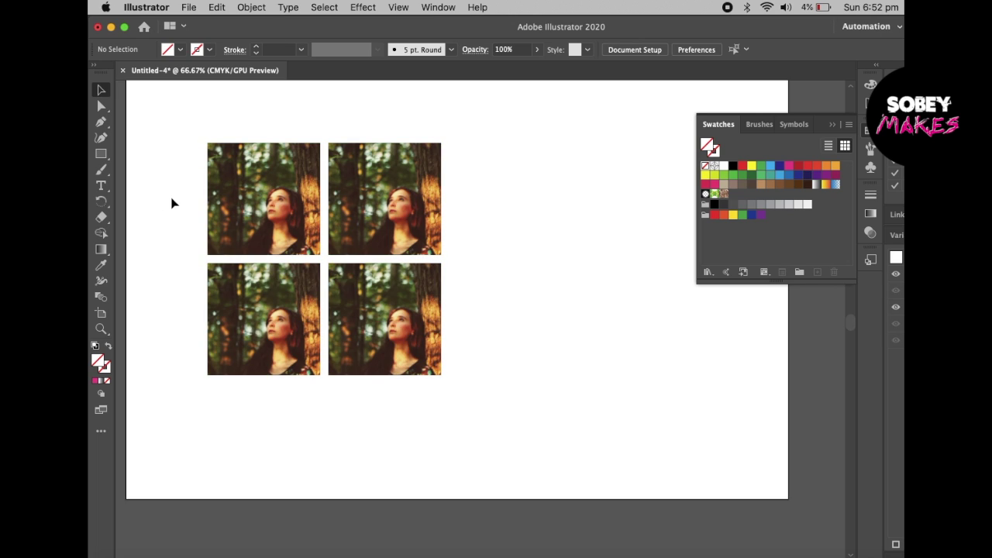
Duplicate the four-photo block to the right to form two rows of four photos.
drag(184, 208, 372, 308)
drag(385, 223, 631, 248)
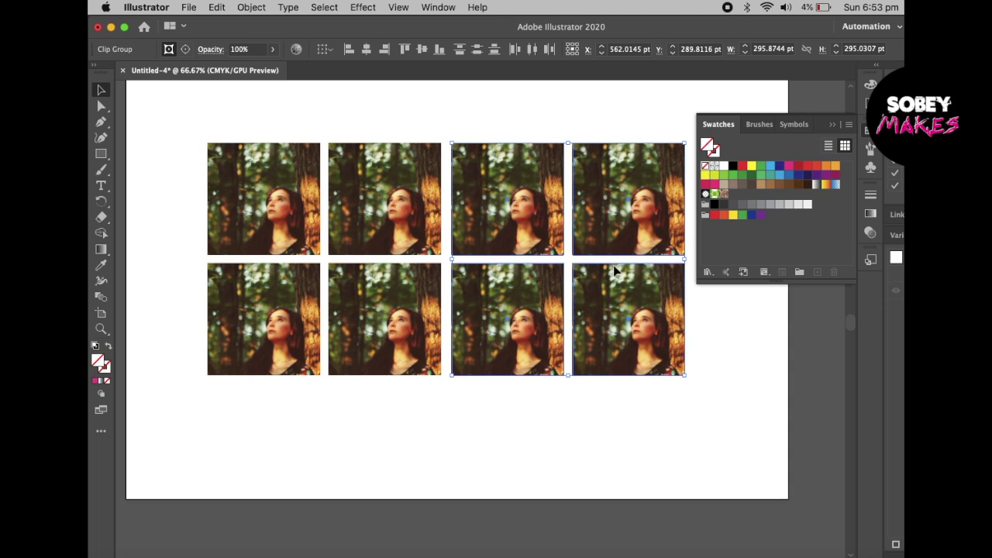
click(564, 399)
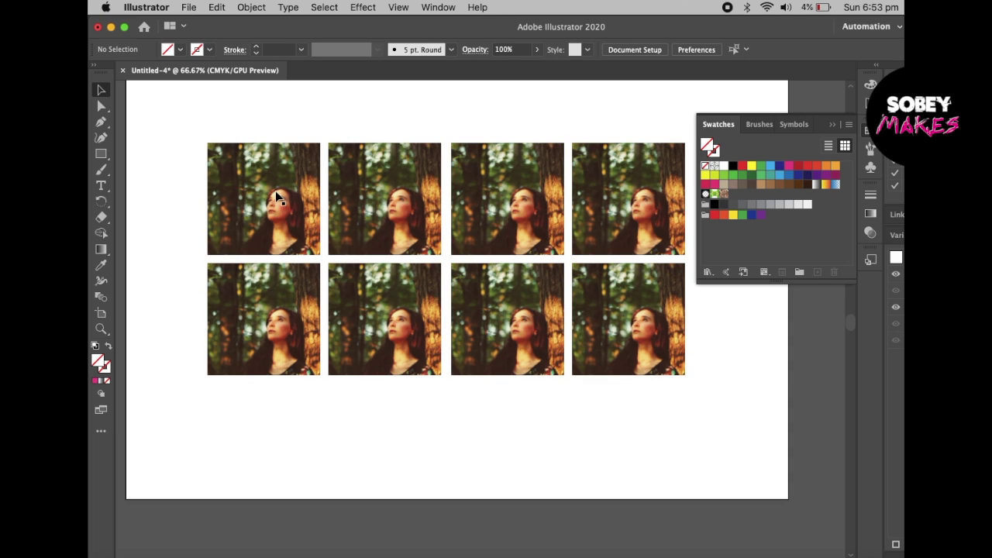
Isolate the second clipped photo in the top row and replace its forest image with the flame image.
double_click(391, 206)
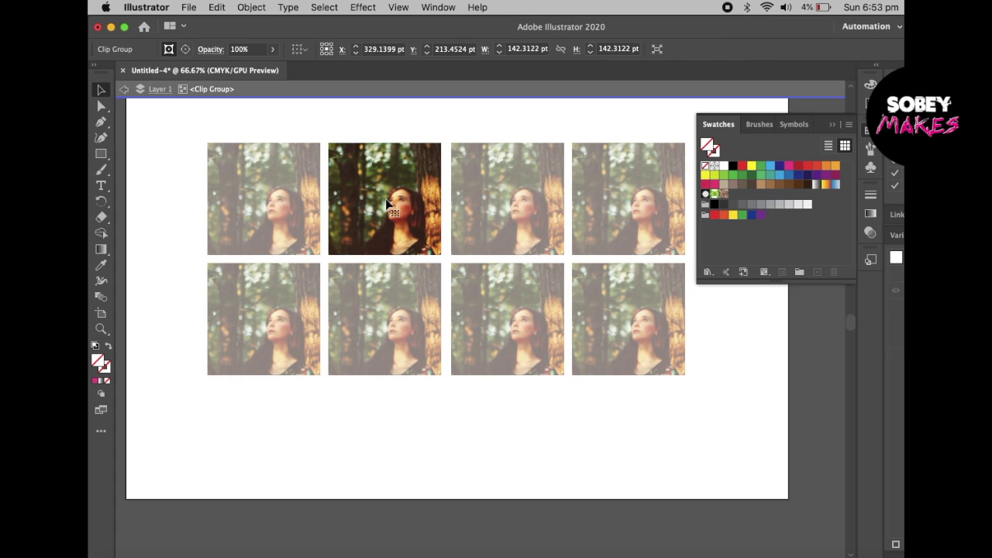
click(444, 197)
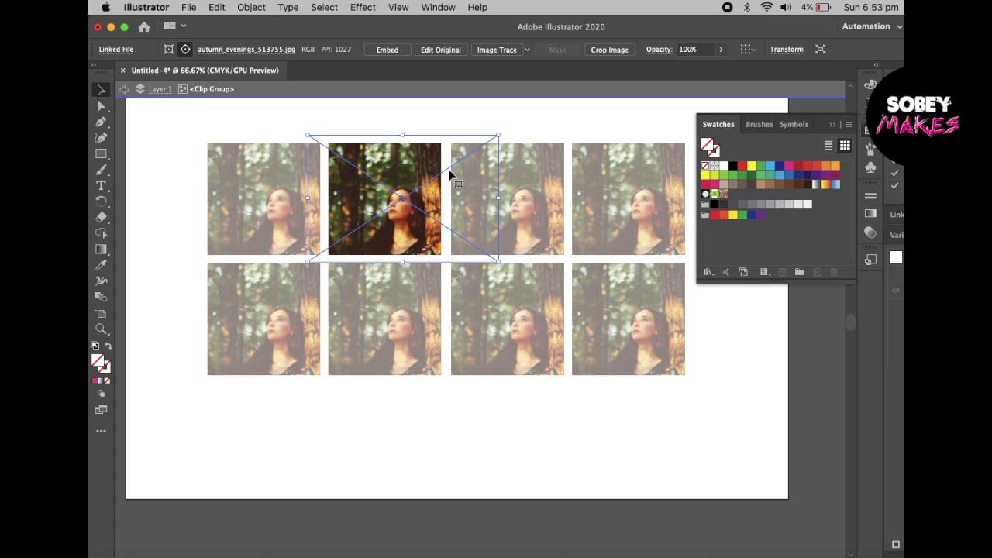
key(Delete)
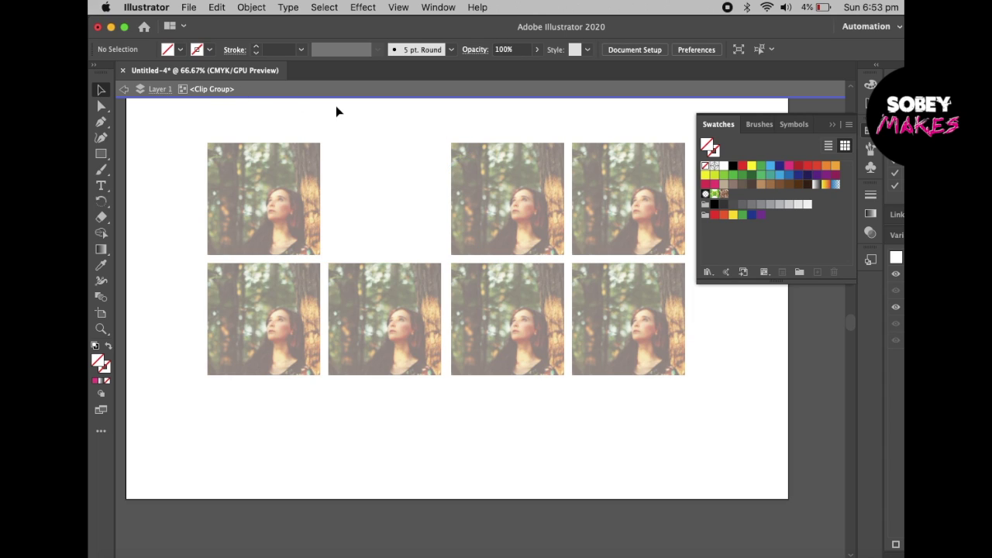
click(379, 94)
double_click(387, 138)
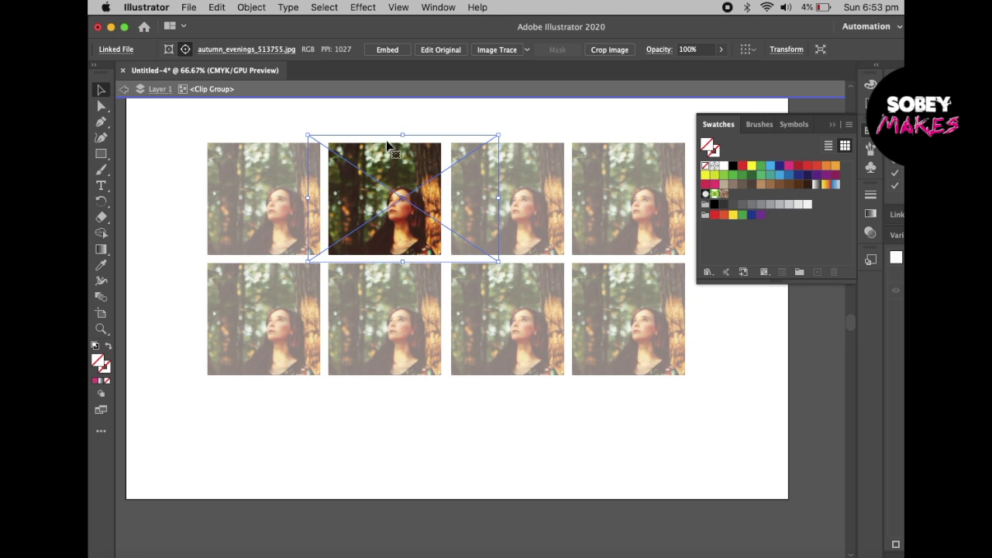
click(386, 95)
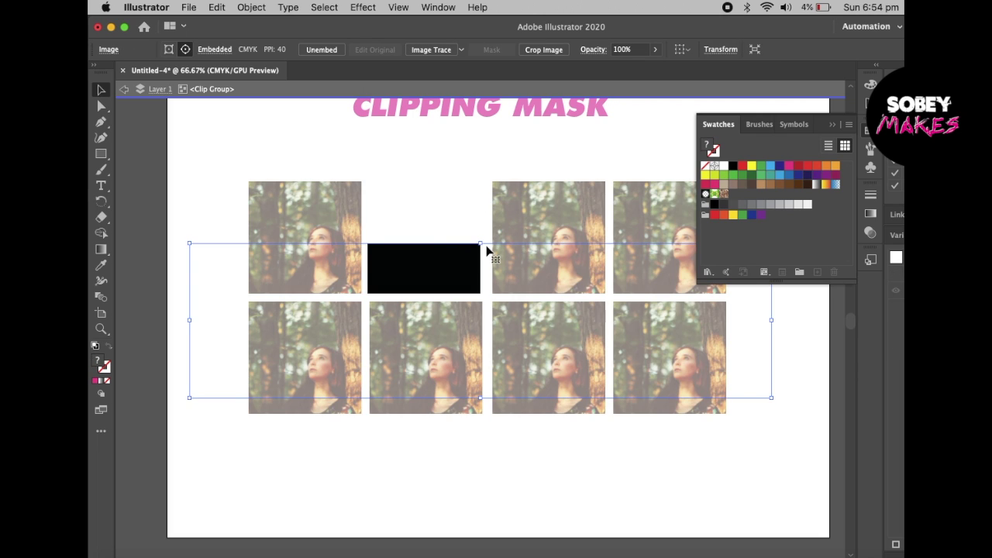
Move the flame image up inside its mask so flames fill the lower part of the square, and exit isolation mode.
drag(487, 250, 489, 159)
click(495, 89)
click(506, 137)
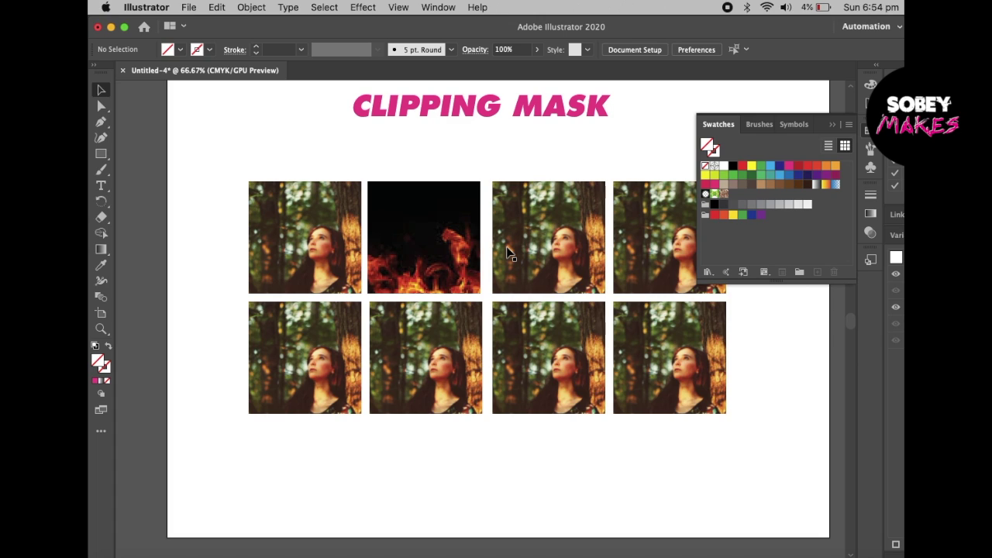
Shift the forest photo left inside the third top-row mask so the woman sits near the centre, and hide the swatches covering the artboard.
click(576, 263)
double_click(575, 264)
click(612, 249)
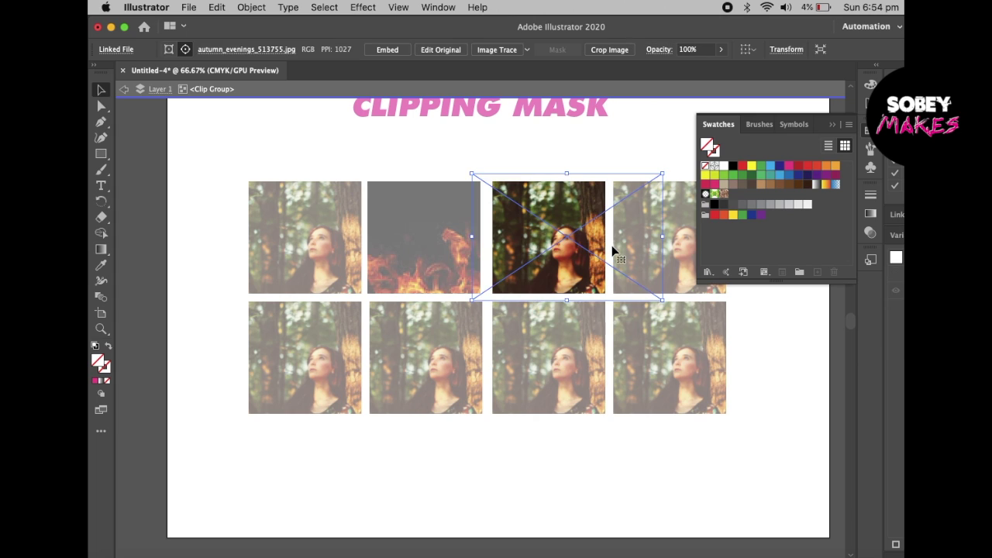
mouse_move(613, 250)
mouse_down()
mouse_move(604, 223)
mouse_move(611, 253)
mouse_move(597, 252)
mouse_up()
click(528, 91)
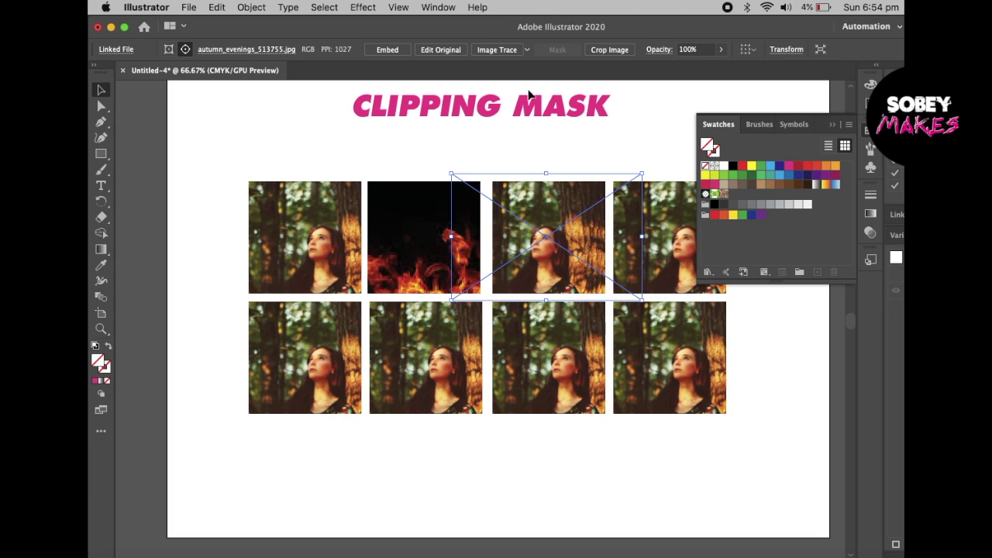
click(833, 127)
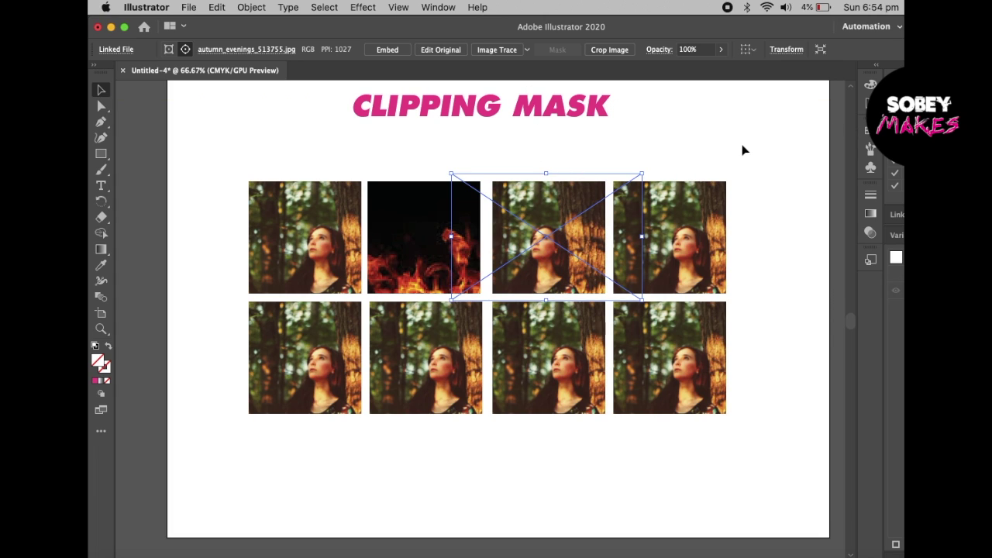
click(742, 148)
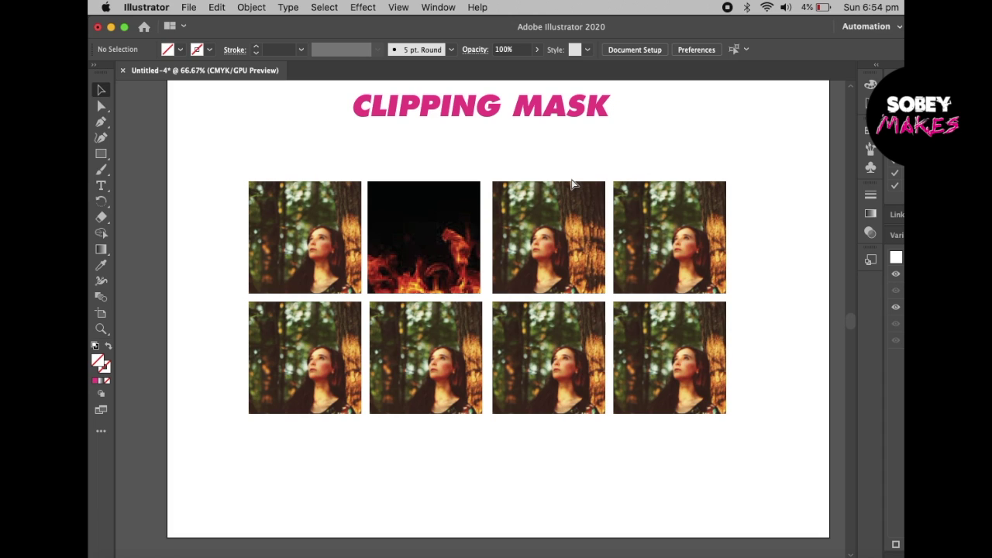
Draw a rectangle without fill or stroke across the artboard's left edge, overlapping the first column of photos.
key(super+minus)
key(super+minus)
key(super+minus)
key(super+minus)
key(super+equal)
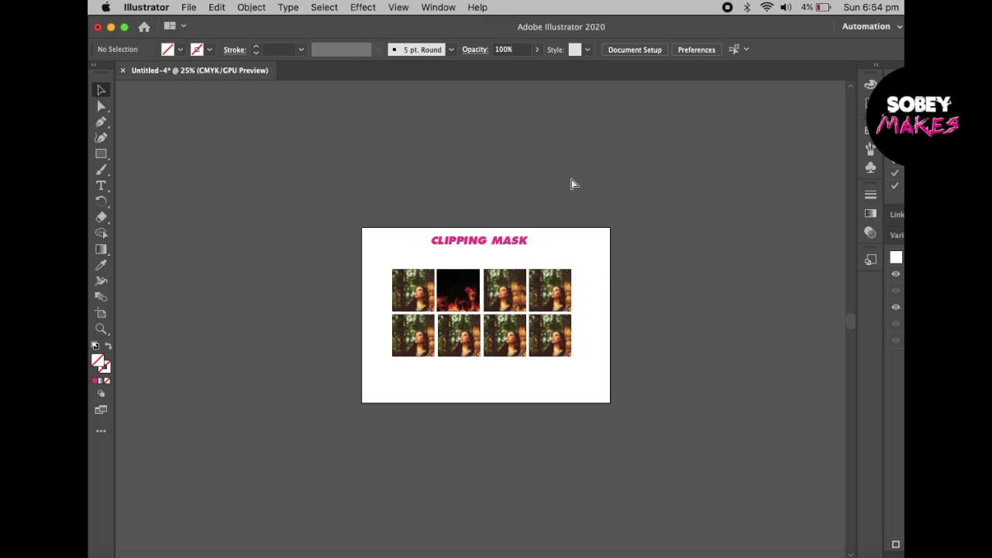
key(super+equal)
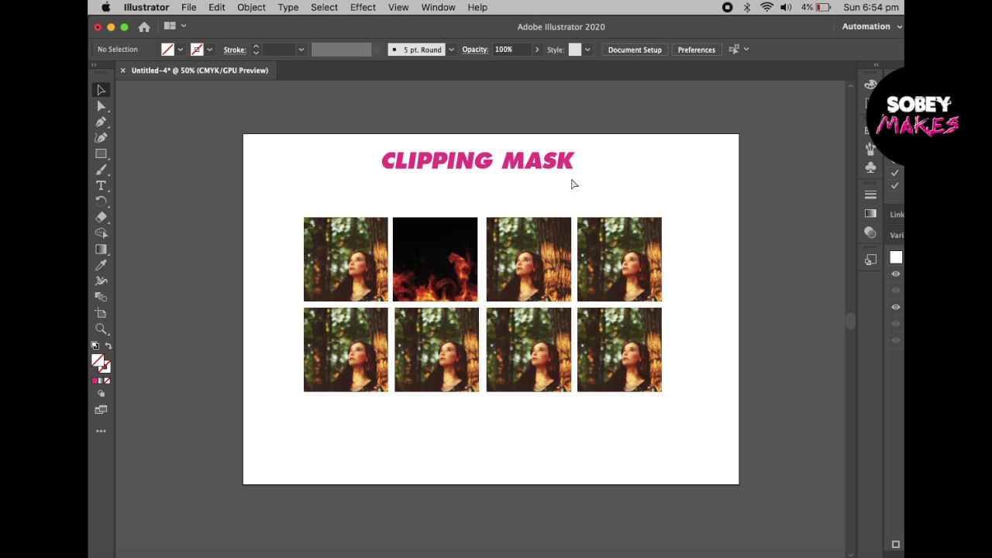
click(101, 153)
drag(196, 237, 322, 356)
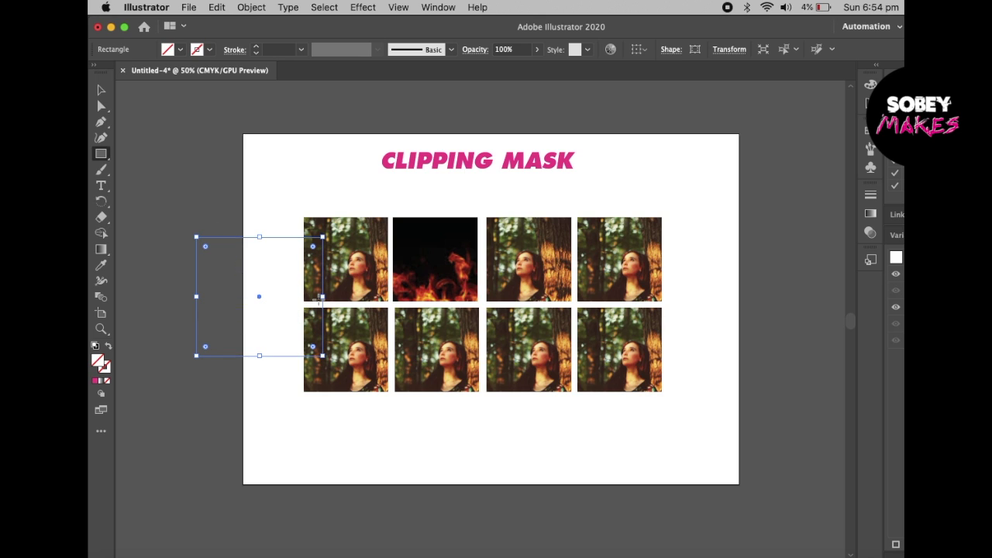